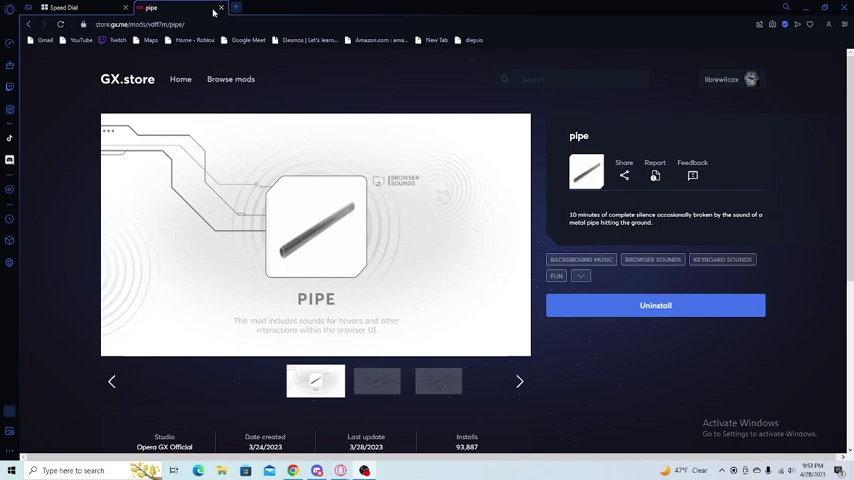
- Type hello into the first Speed Dial tab's search box and return to that tab
{"action": "left_click", "coordinate": [70, 7]}
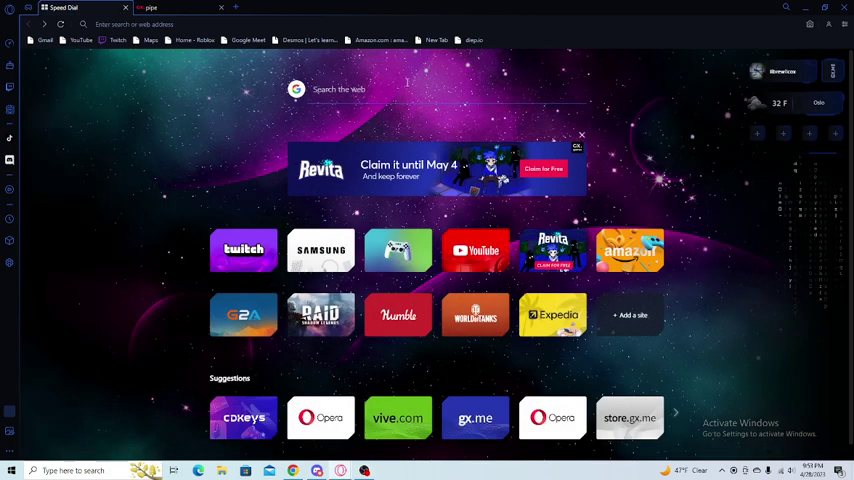
{"action": "left_click", "coordinate": [409, 89]}
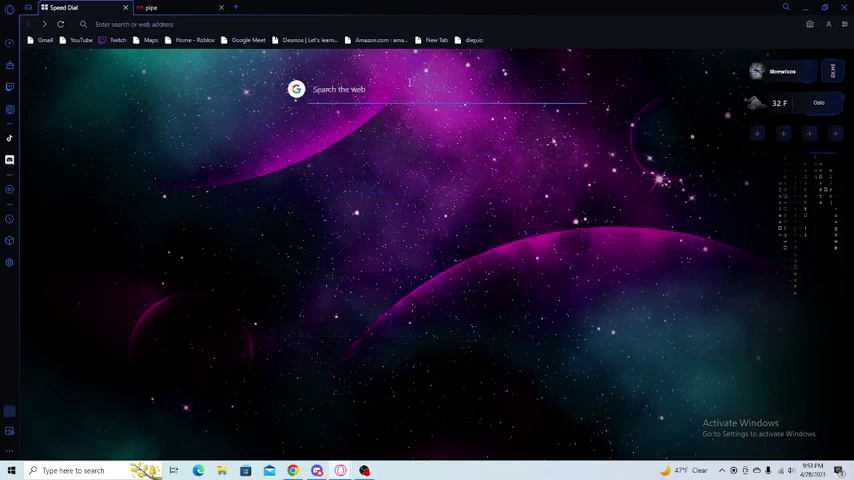
{"action": "type", "text": "hello"}
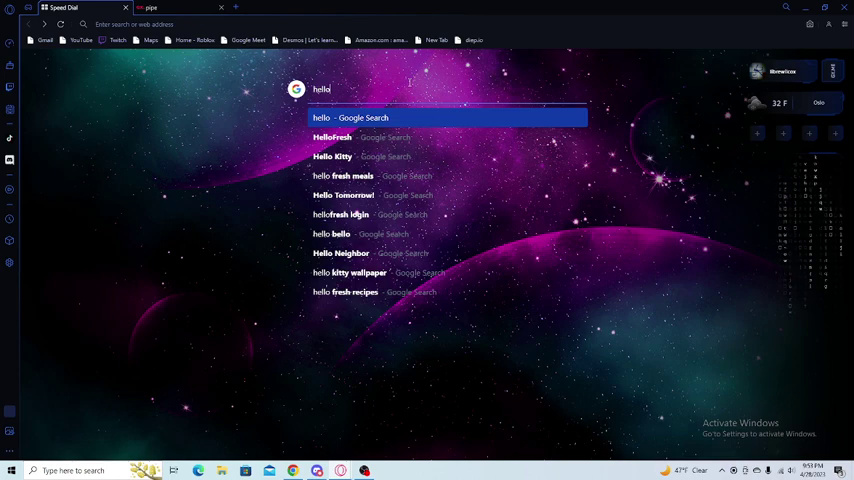
{"action": "left_click", "coordinate": [150, 7]}
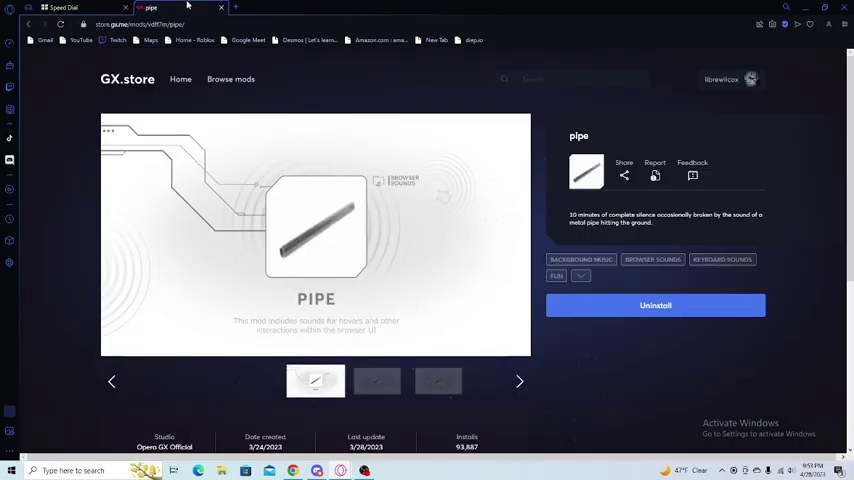
{"action": "left_click", "coordinate": [65, 7]}
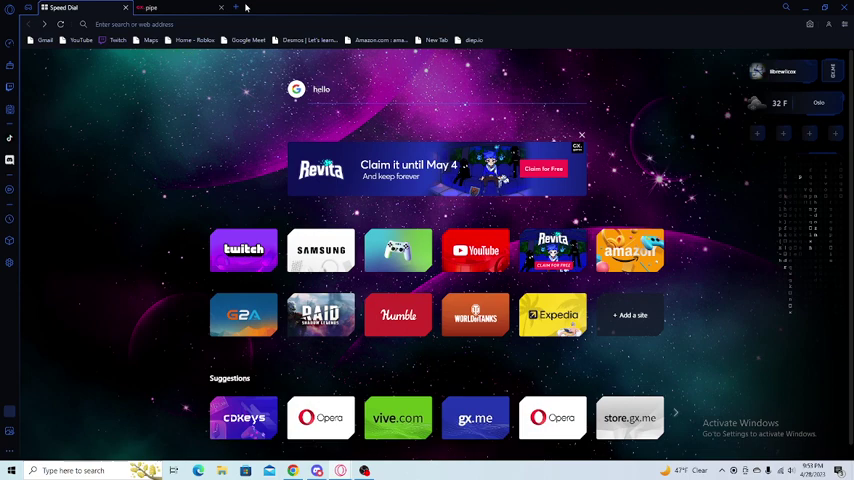
- Open a new Speed Dial tab, type random text in its search box, then clear it
{"action": "left_click", "coordinate": [241, 7]}
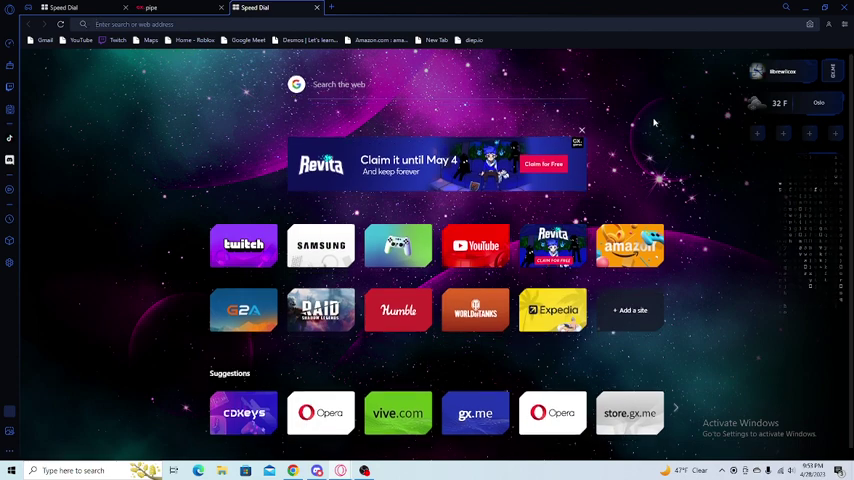
{"action": "left_click", "coordinate": [455, 88]}
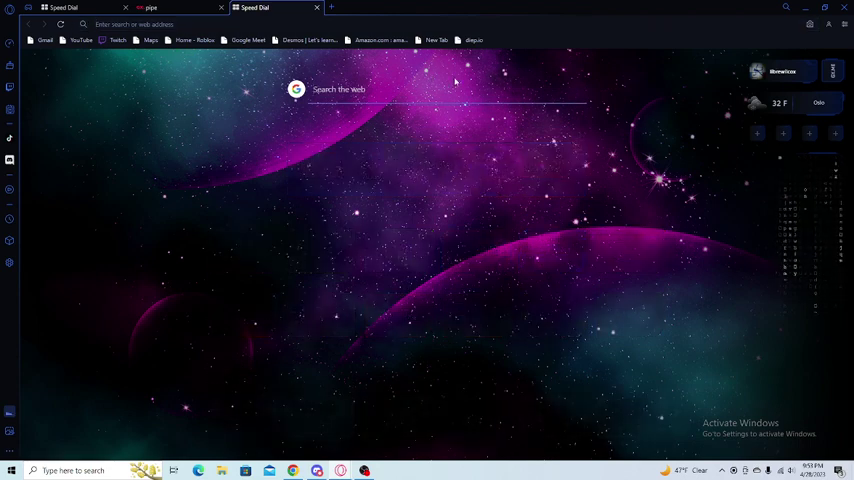
{"action": "type", "text": "lkglorjgknfnmbnmvbljkhnelhgpirthe"}
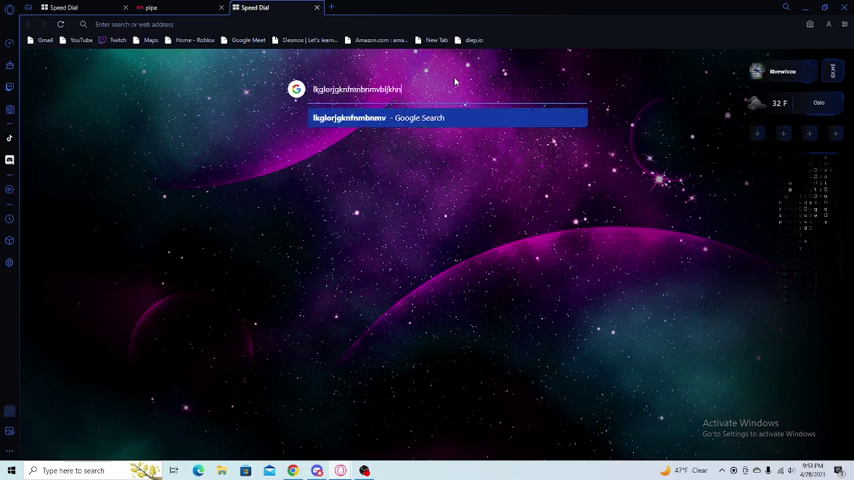
{"action": "key", "text": "BackSpace"}
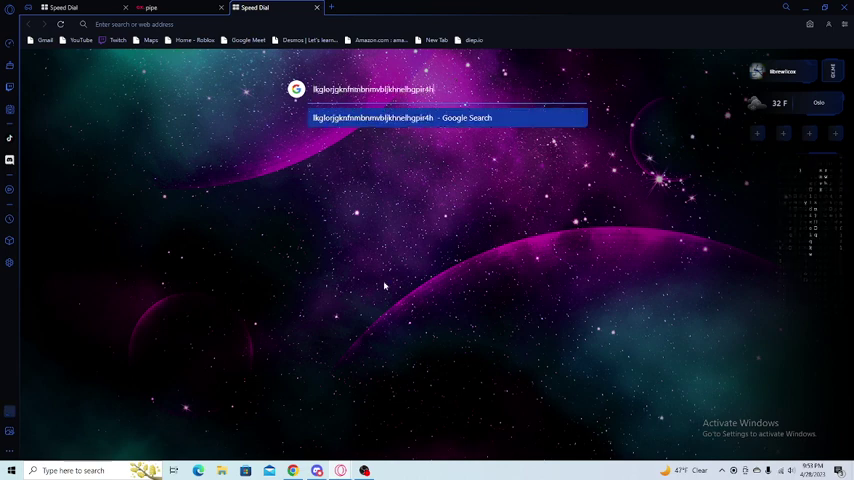
{"action": "left_click_drag", "start_coordinate": [436, 89], "coordinate": [255, 104]}
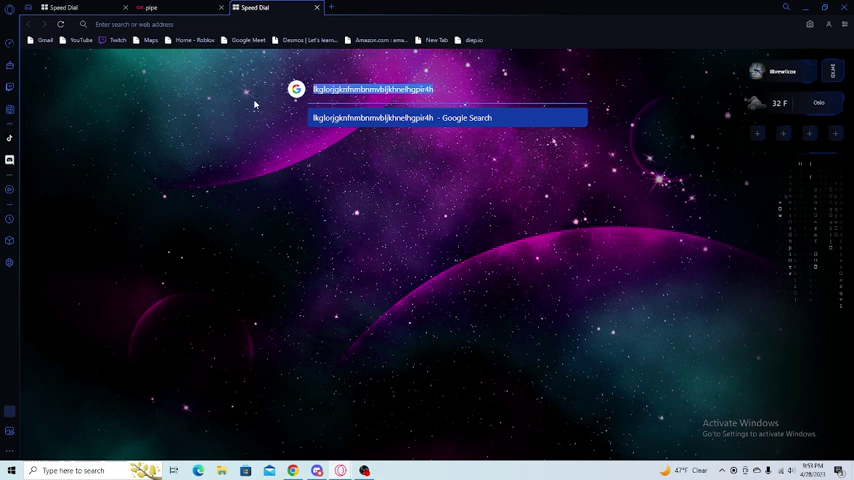
{"action": "key", "text": "BackSpace"}
{"action": "left_click", "coordinate": [783, 128]}
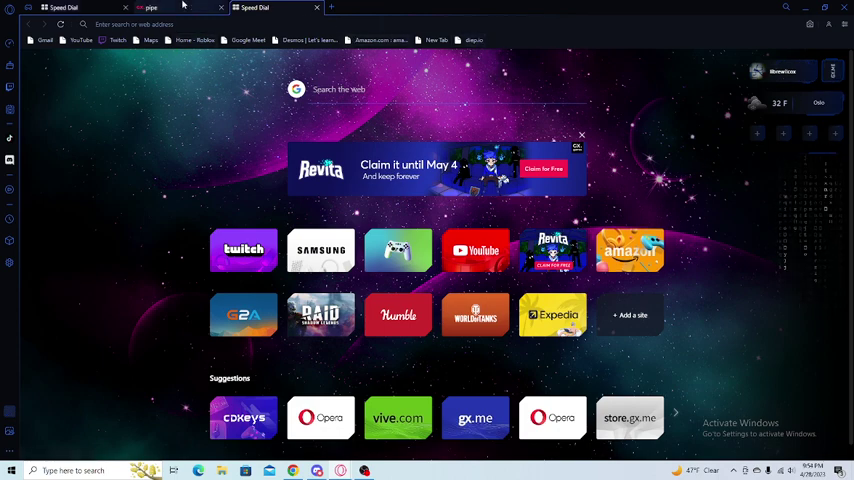
- Go back to the first Speed Dial tab, then open and close Sidebar Setup
{"action": "left_click", "coordinate": [150, 7]}
{"action": "left_click", "coordinate": [60, 6]}
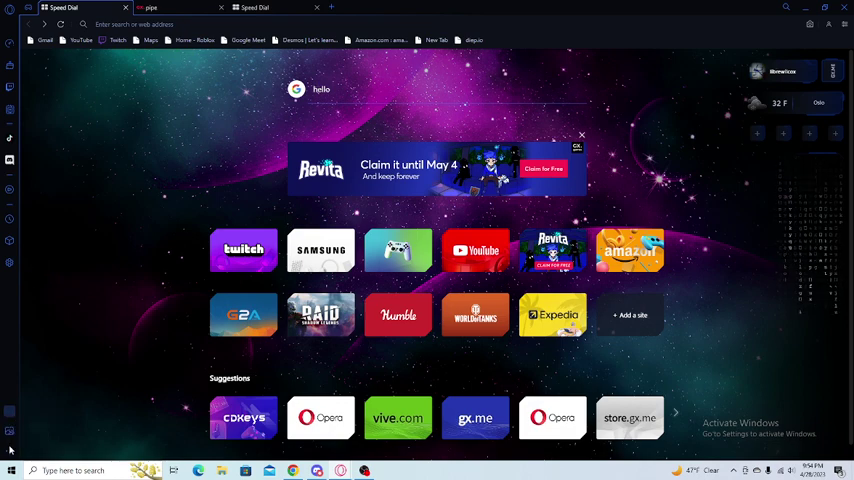
{"action": "left_click", "coordinate": [11, 455]}
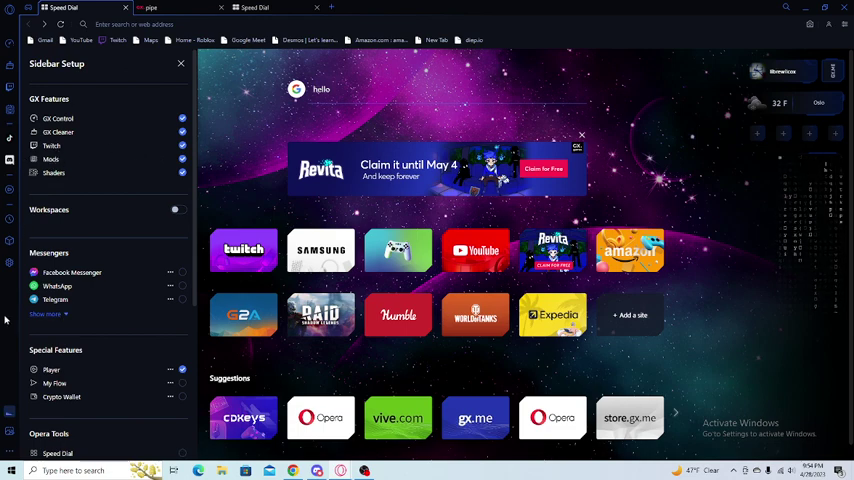
{"action": "left_click", "coordinate": [8, 118]}
- Open the Mods page showing pipe installed and bring up its Remove confirmation
{"action": "left_click", "coordinate": [9, 80]}
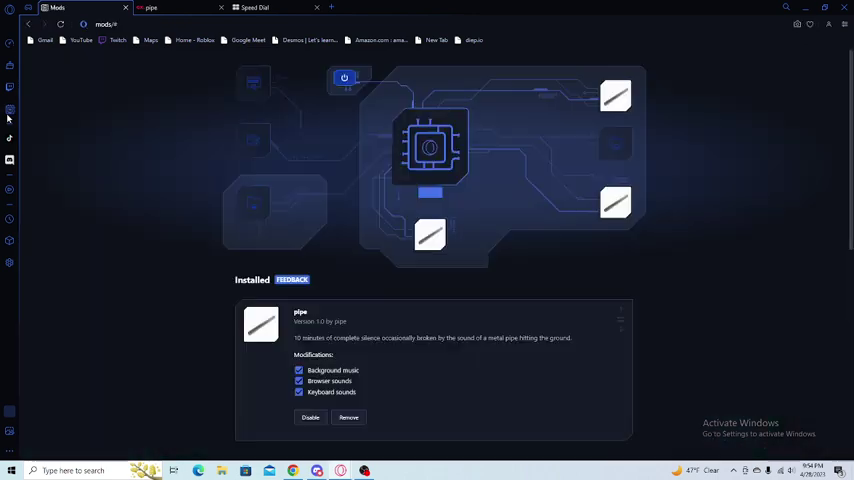
{"action": "scroll", "coordinate": [440, 172], "scroll_direction": "down", "scroll_amount": 2}
{"action": "scroll", "coordinate": [440, 172], "scroll_direction": "up", "scroll_amount": 2}
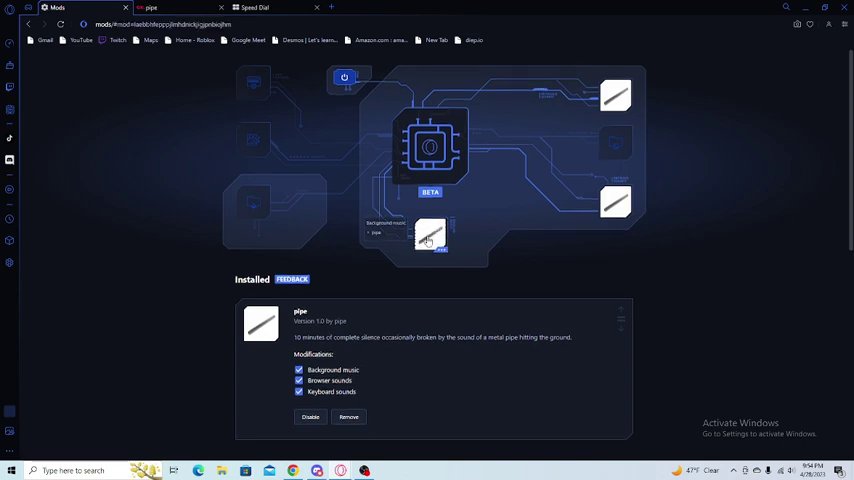
{"action": "scroll", "coordinate": [430, 240], "scroll_direction": "down", "scroll_amount": 5}
{"action": "scroll", "coordinate": [427, 240], "scroll_direction": "up", "scroll_amount": 2}
{"action": "scroll", "coordinate": [390, 200], "scroll_direction": "up", "scroll_amount": 3}
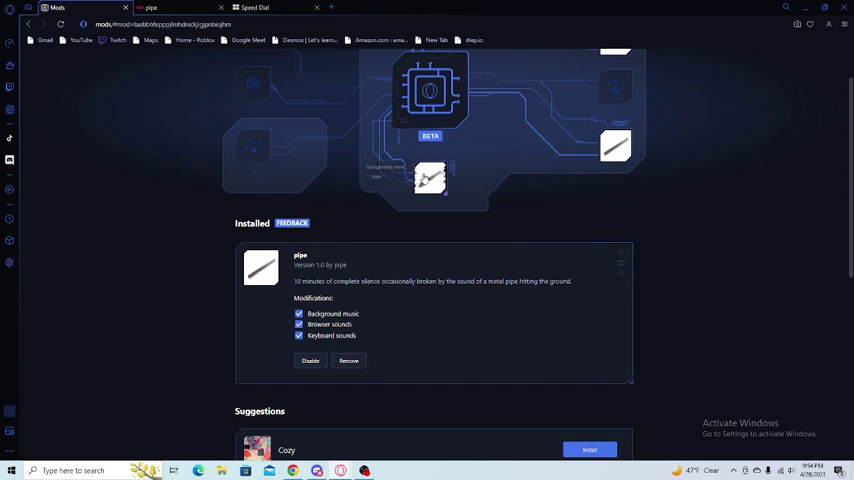
{"action": "left_click", "coordinate": [428, 179]}
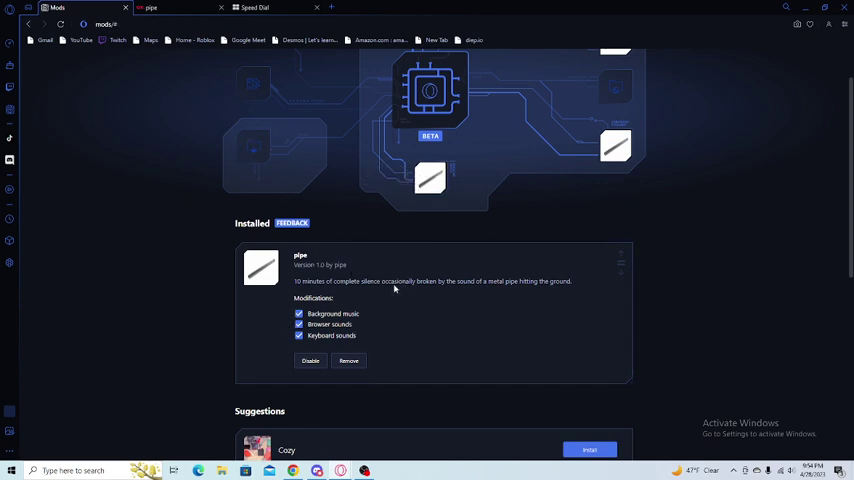
{"action": "left_click", "coordinate": [348, 360]}
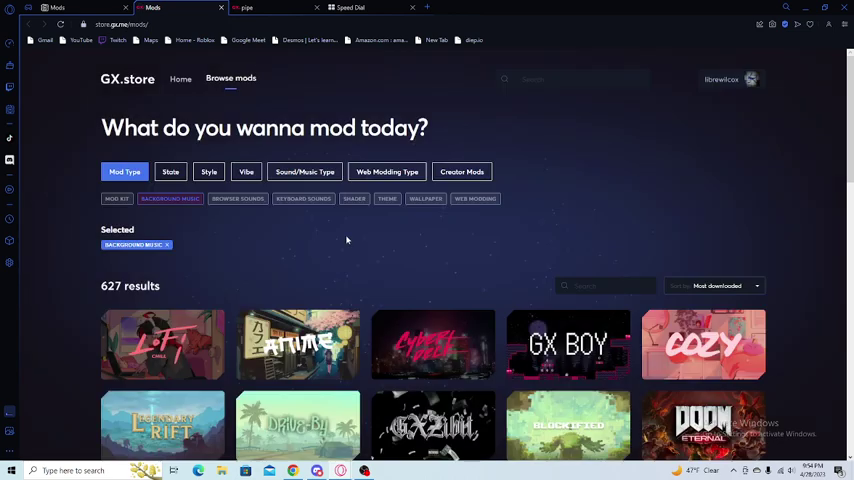
{"action": "scroll", "coordinate": [347, 239], "scroll_direction": "down", "scroll_amount": 5}
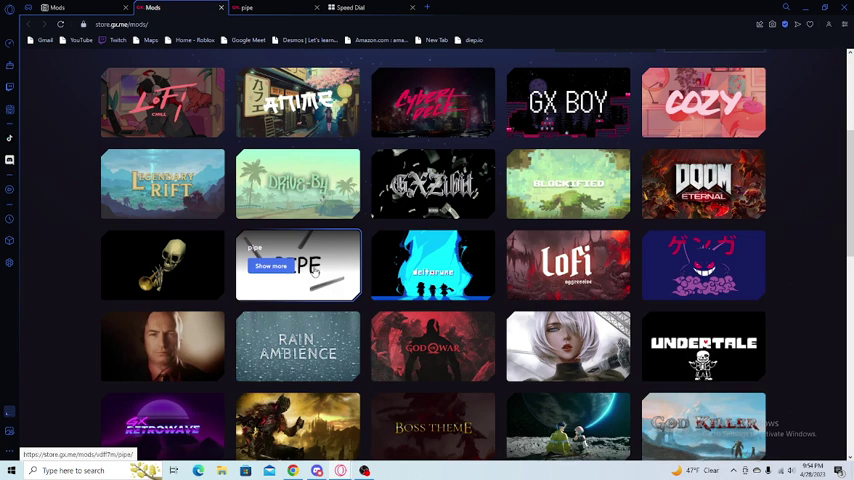
{"action": "scroll", "coordinate": [315, 272], "scroll_direction": "up", "scroll_amount": 1}
{"action": "scroll", "coordinate": [315, 272], "scroll_direction": "down", "scroll_amount": 1}
{"action": "scroll", "coordinate": [320, 280], "scroll_direction": "up", "scroll_amount": 5}
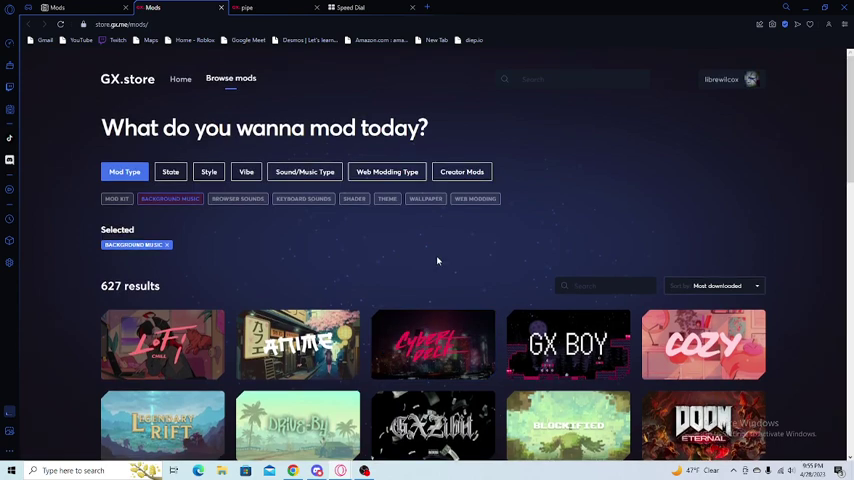
{"action": "scroll", "coordinate": [437, 261], "scroll_direction": "down", "scroll_amount": 2}
{"action": "scroll", "coordinate": [437, 261], "scroll_direction": "down", "scroll_amount": 1}
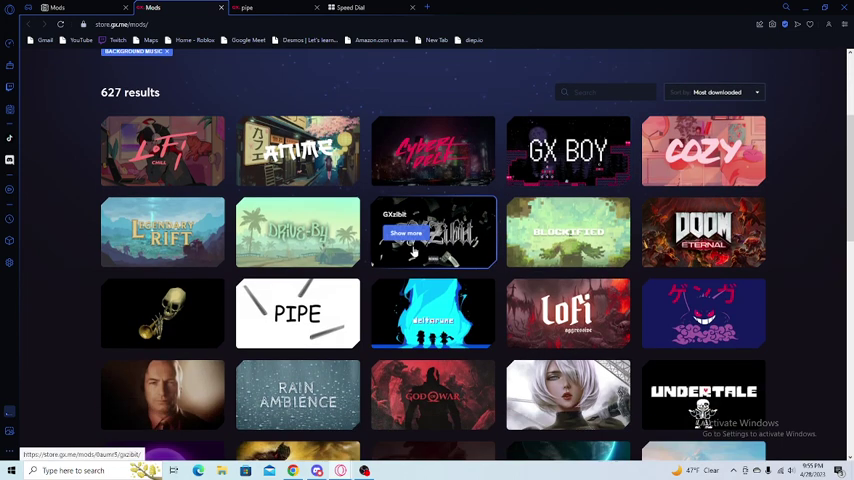
{"action": "scroll", "coordinate": [420, 250], "scroll_direction": "down", "scroll_amount": 2}
{"action": "mouse_move", "coordinate": [298, 313]}
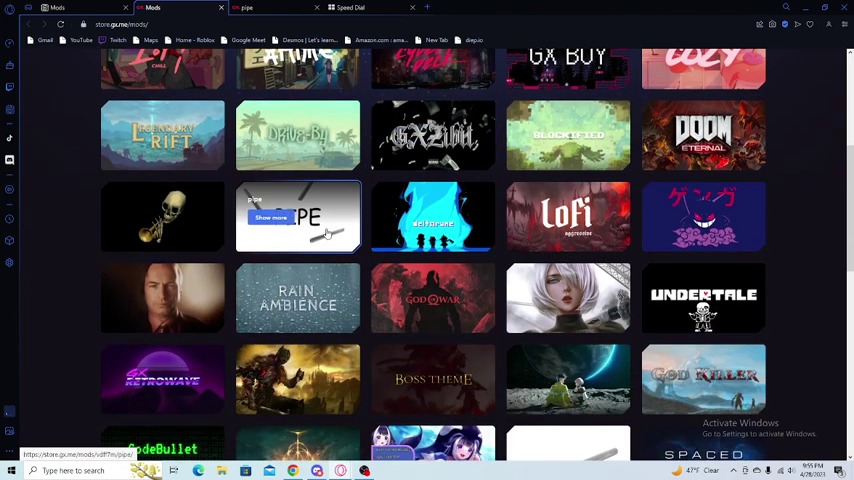
- Install pipe from its detail page, close the duplicate pipe tab, and go back to browsing
{"action": "left_click", "coordinate": [328, 234]}
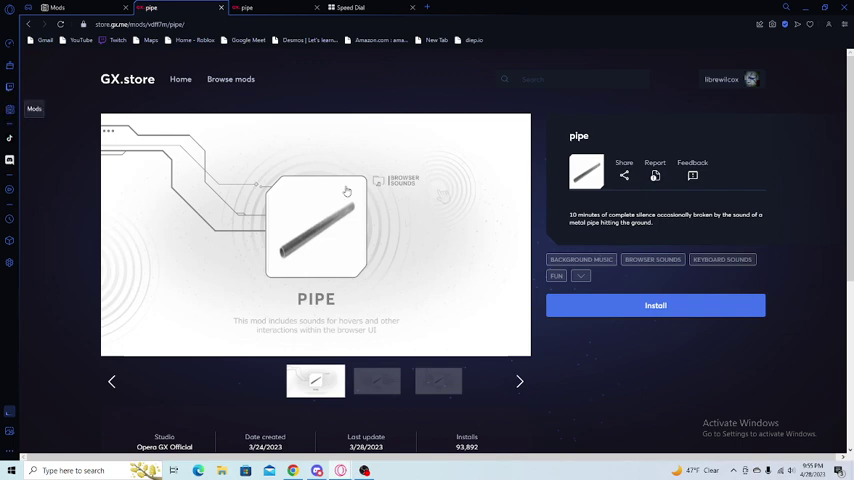
{"action": "left_click", "coordinate": [631, 306]}
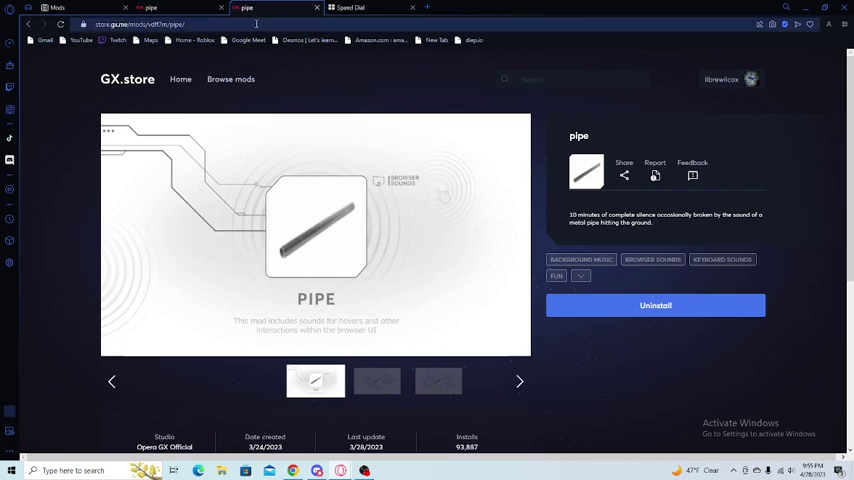
{"action": "left_click", "coordinate": [316, 8]}
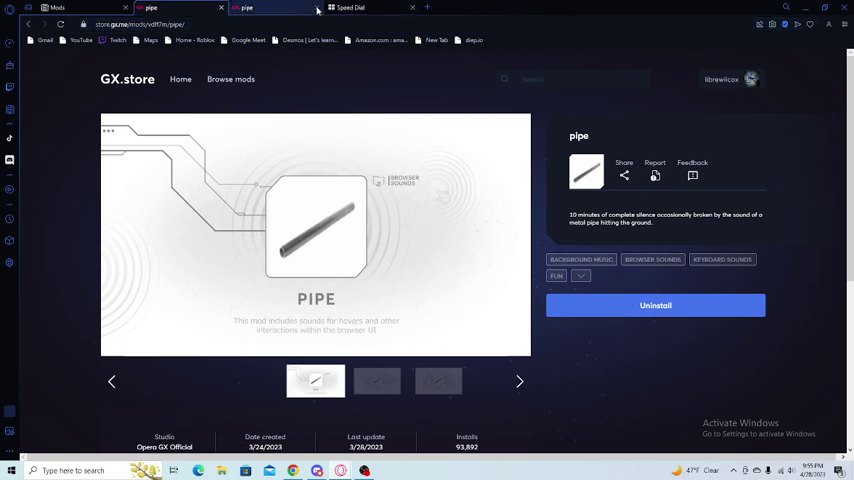
{"action": "left_click", "coordinate": [28, 24]}
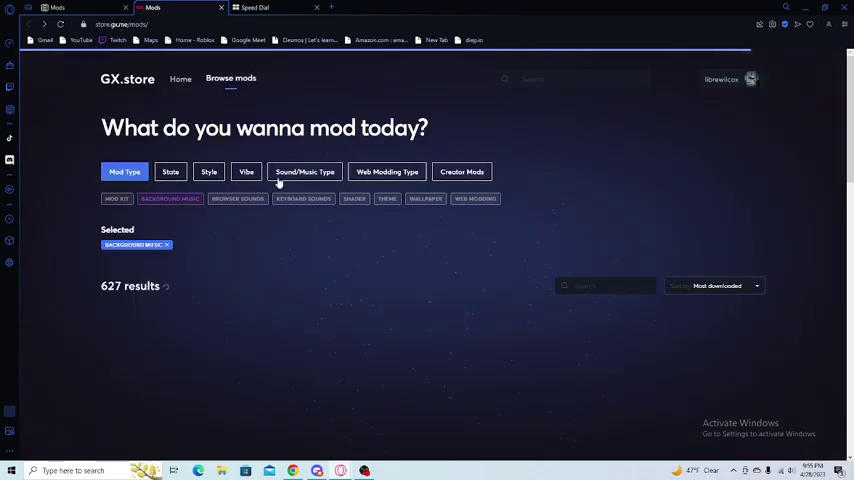
{"action": "scroll", "coordinate": [300, 200], "scroll_direction": "down", "scroll_amount": 3}
{"action": "scroll", "coordinate": [566, 202], "scroll_direction": "up", "scroll_amount": 2}
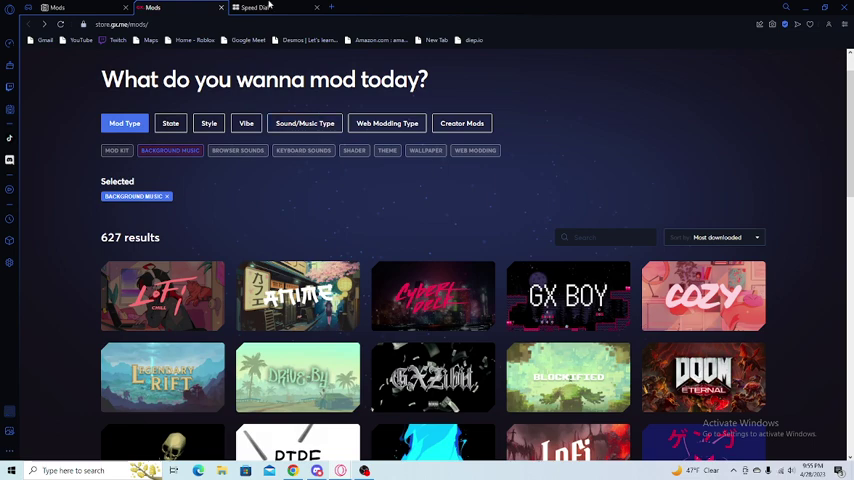
- Close the GX.store Mods tab and the extra Speed Dial tab, then reload the installed mods page
{"action": "left_click", "coordinate": [221, 10]}
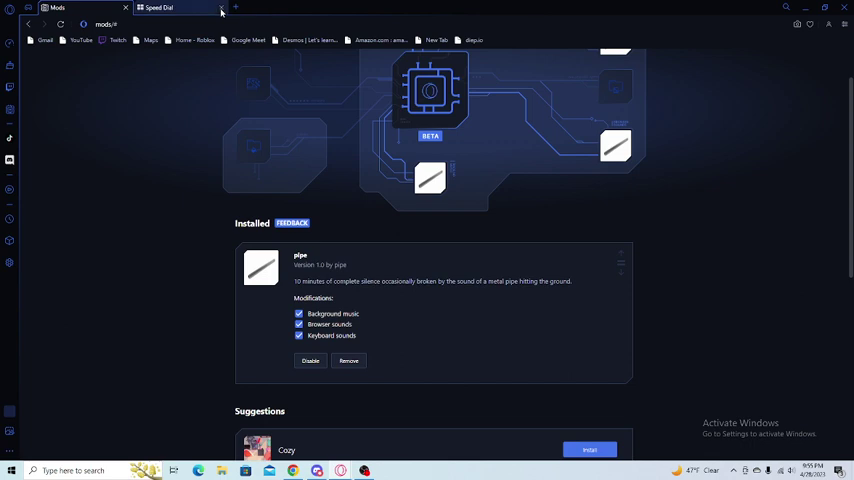
{"action": "left_click", "coordinate": [160, 8]}
{"action": "left_click", "coordinate": [75, 7]}
{"action": "left_click", "coordinate": [221, 8]}
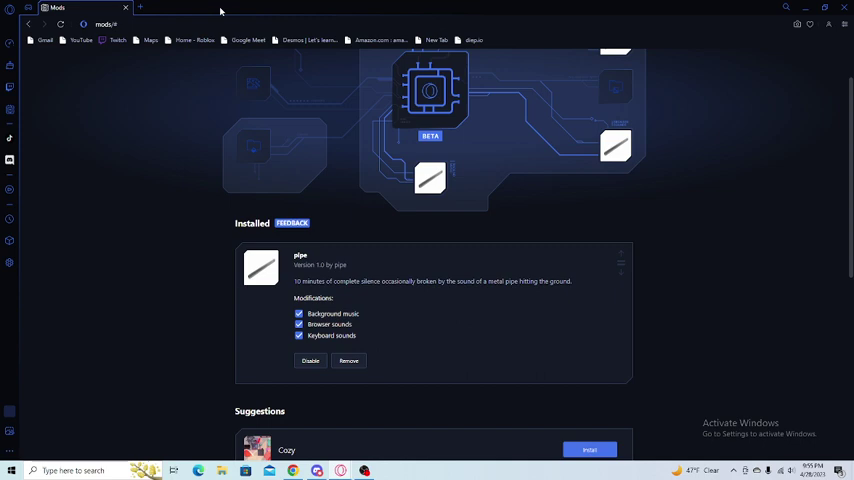
{"action": "left_click", "coordinate": [186, 25]}
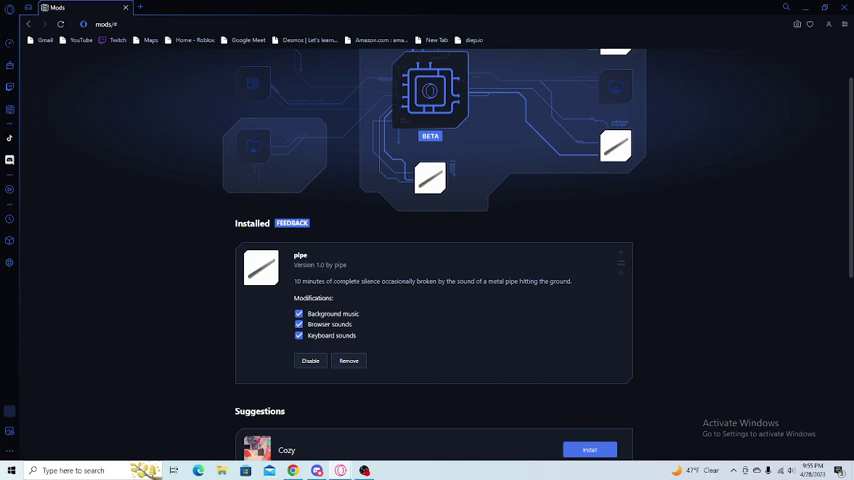
{"action": "scroll", "coordinate": [97, 70], "scroll_direction": "up", "scroll_amount": 2}
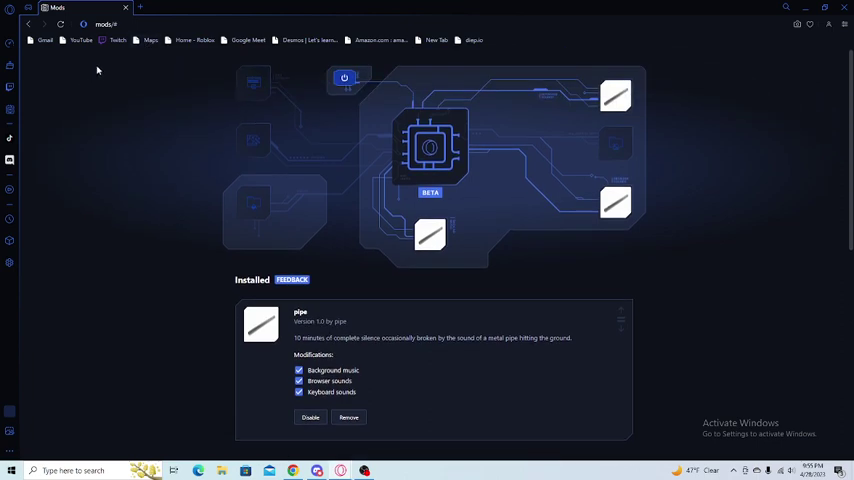
{"action": "left_click", "coordinate": [60, 25]}
- Close the mods page, search youtube from Speed Dial, and type captin in YouTube's search box
{"action": "left_click", "coordinate": [125, 8]}
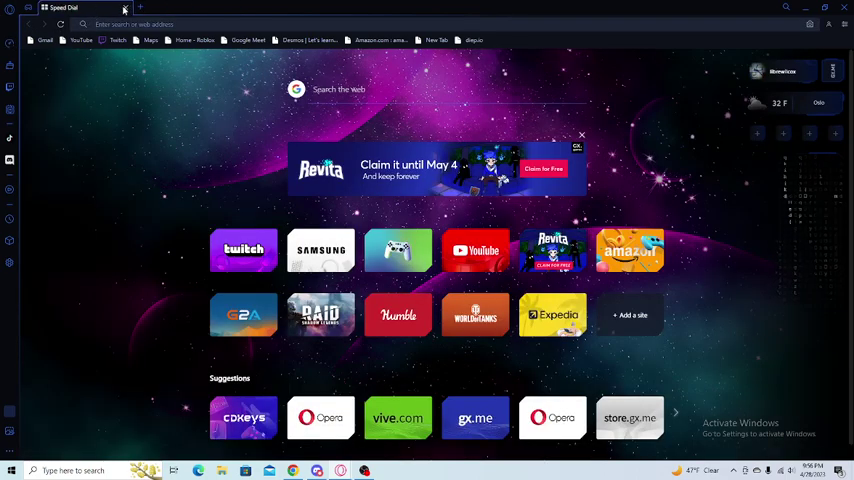
{"action": "left_click", "coordinate": [384, 90]}
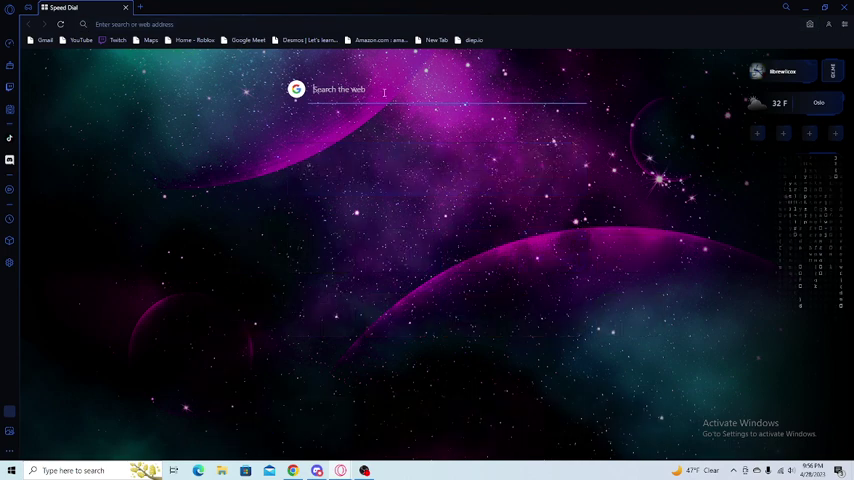
{"action": "type", "text": "youtu"}
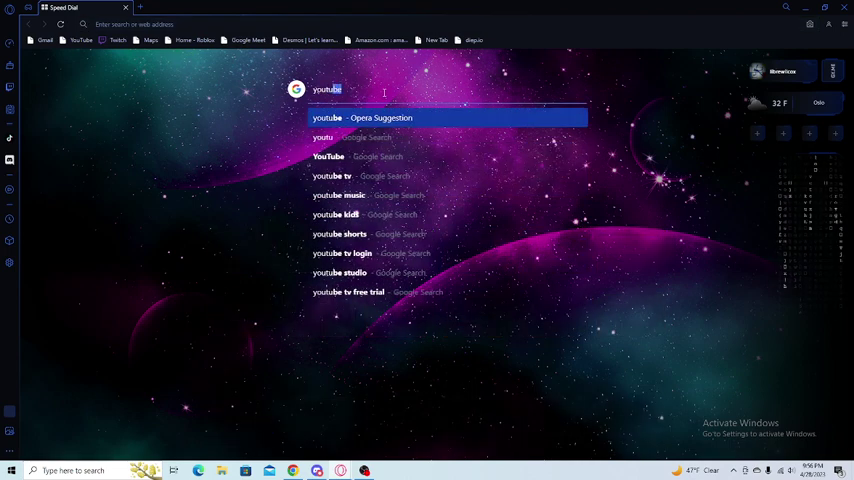
{"action": "type", "text": "be"}
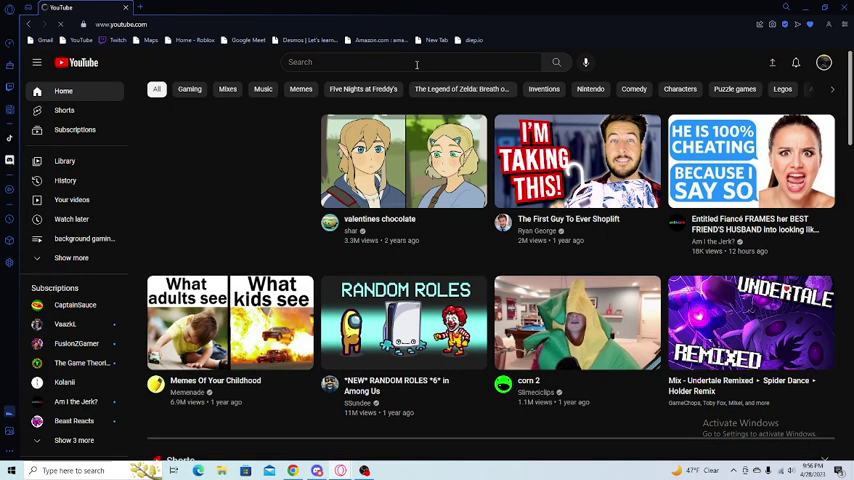
{"action": "left_click", "coordinate": [416, 64]}
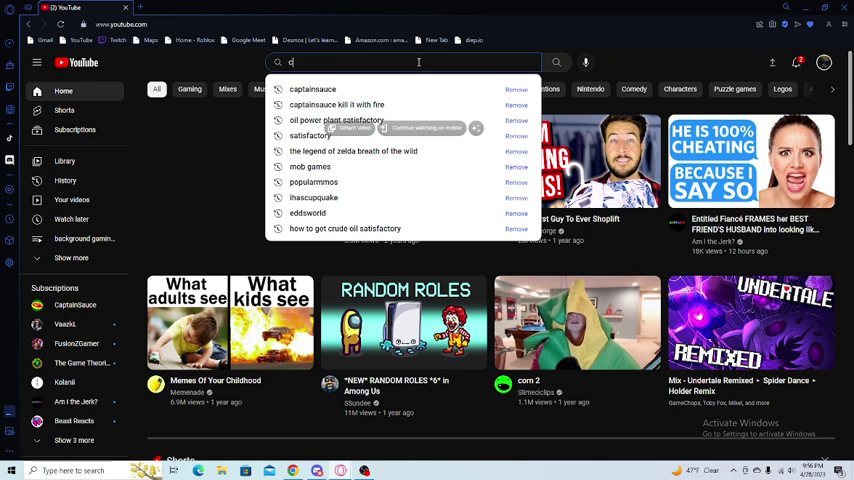
{"action": "type", "text": "capt"}
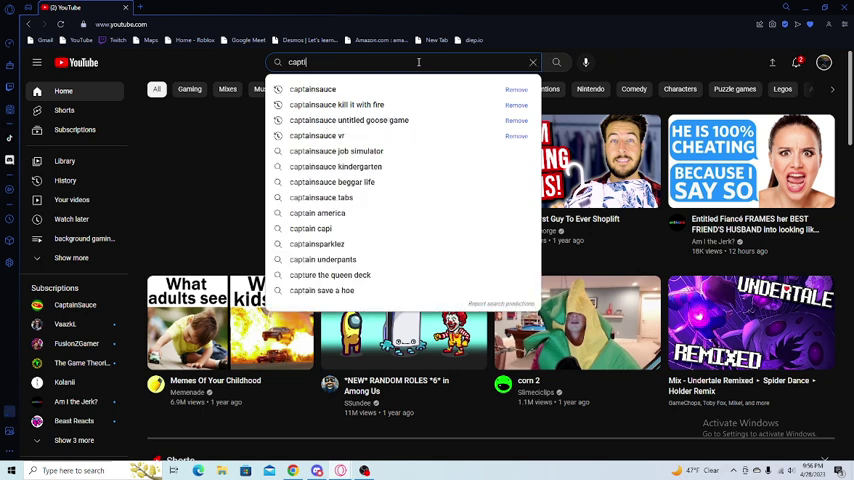
{"action": "type", "text": "in"}
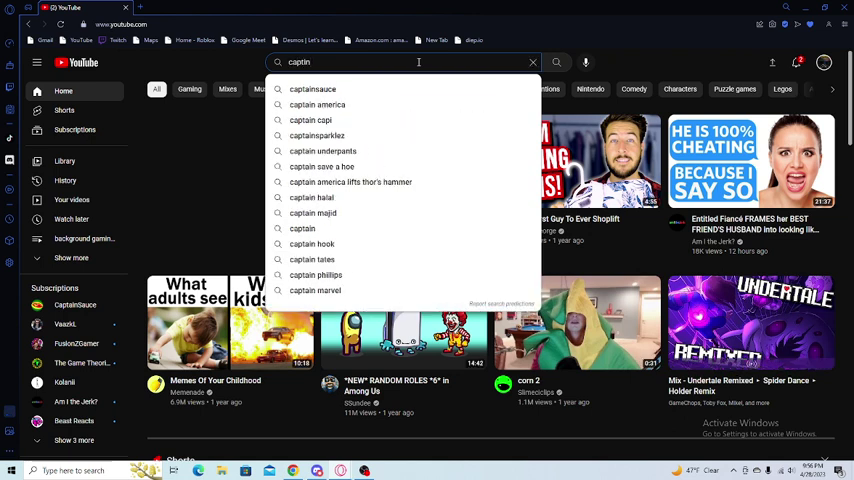
{"action": "type", "text": "sau"}
- Search for captainsauce, open the CaptainSauce channel, and show its uploaded videos
{"action": "left_click", "coordinate": [335, 89]}
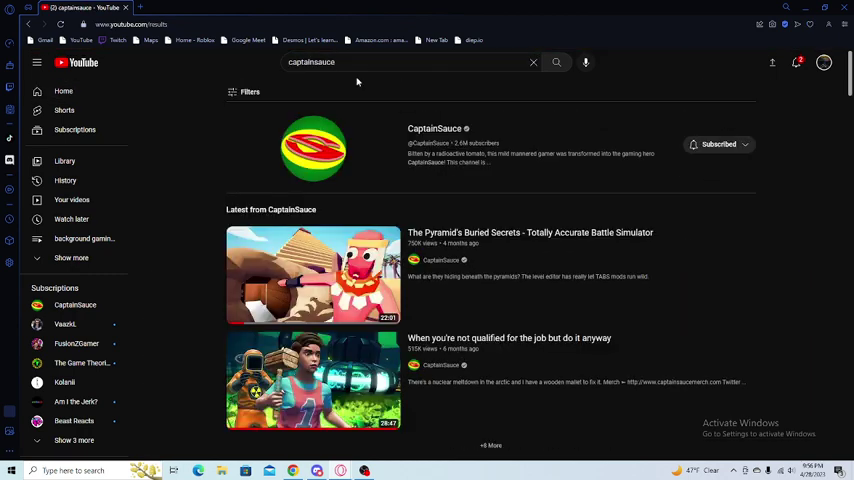
{"action": "left_click", "coordinate": [75, 304]}
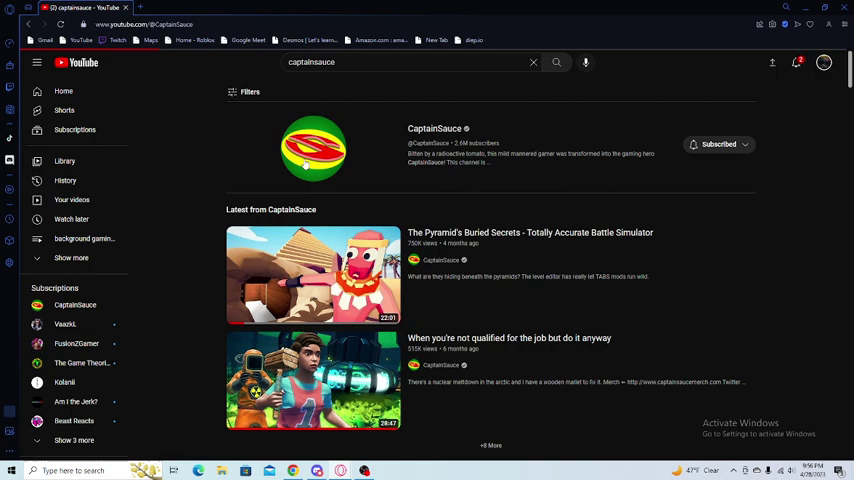
{"action": "scroll", "coordinate": [317, 197], "scroll_direction": "down", "scroll_amount": 1}
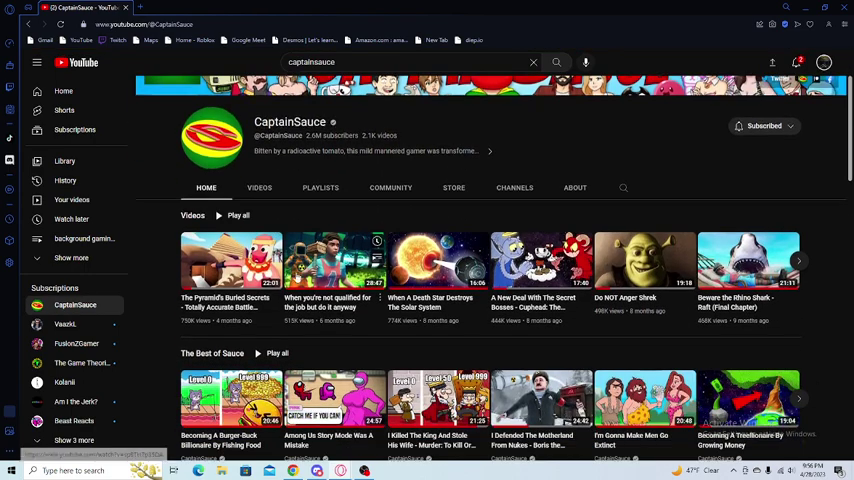
{"action": "left_click", "coordinate": [320, 190]}
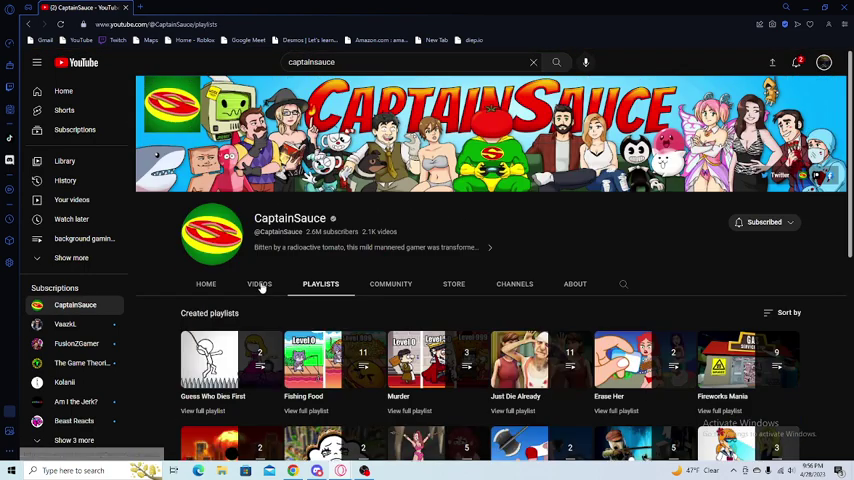
{"action": "left_click", "coordinate": [259, 284]}
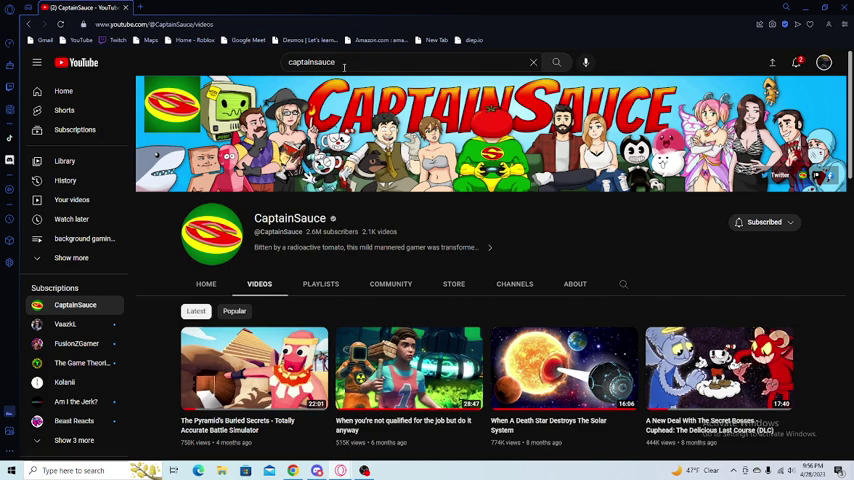
{"action": "scroll", "coordinate": [354, 222], "scroll_direction": "down", "scroll_amount": 1}
{"action": "scroll", "coordinate": [354, 222], "scroll_direction": "down", "scroll_amount": 2}
{"action": "scroll", "coordinate": [330, 240], "scroll_direction": "down", "scroll_amount": 1}
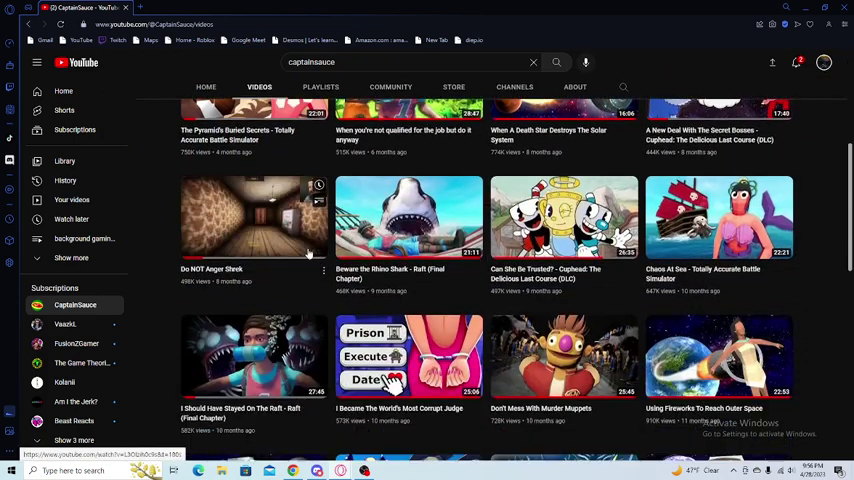